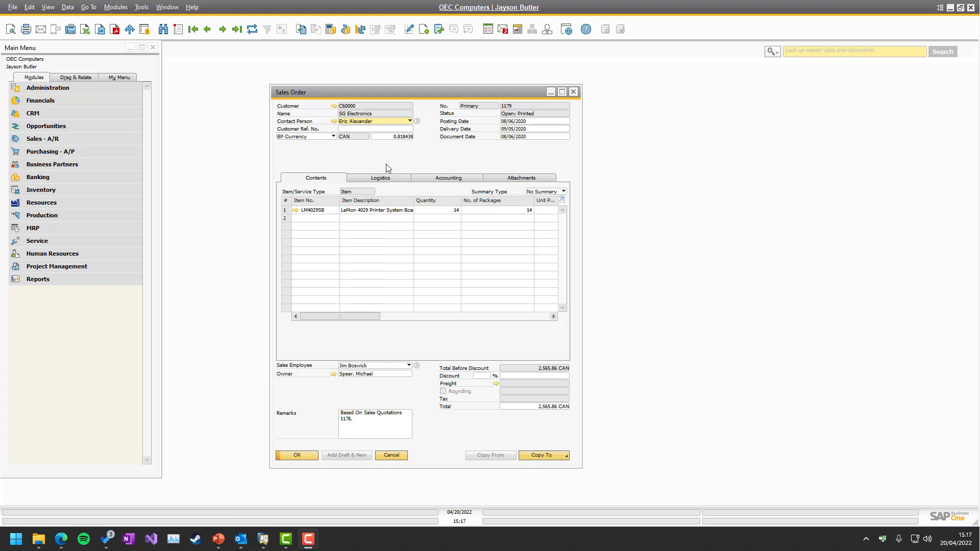
Reposition the sales order window and open its Error log from the context menu
left_click_drag(298, 92, 380, 77)
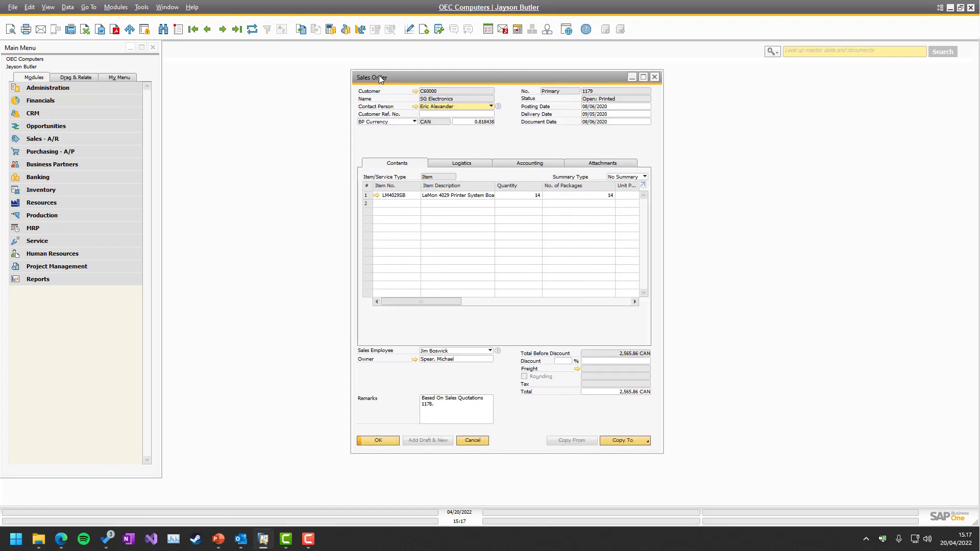
right_click(504, 148)
mouse_move(585, 215)
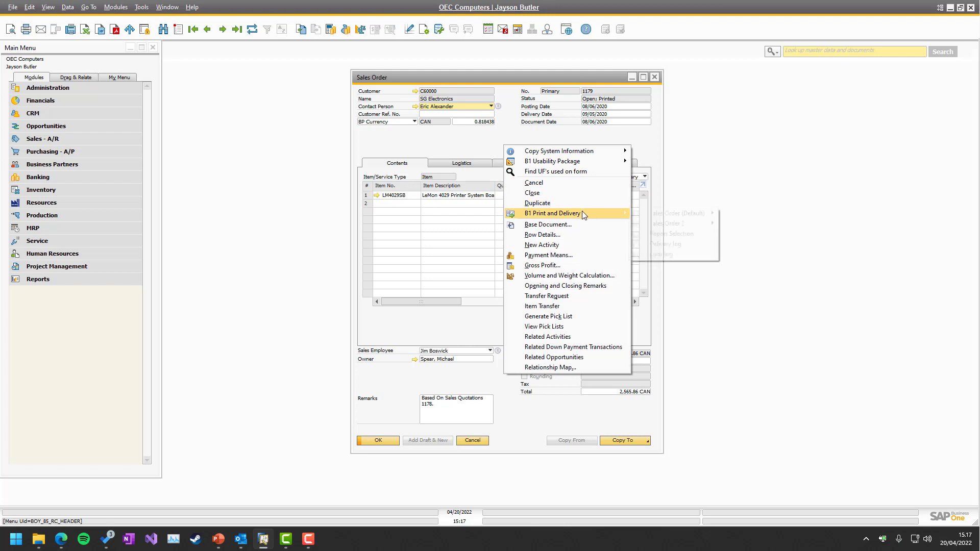
left_click(688, 254)
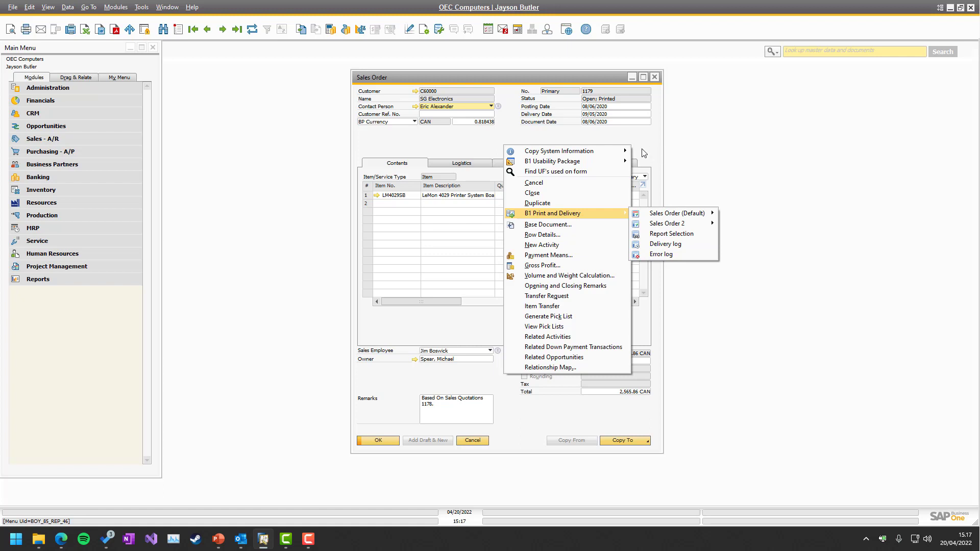
Expand Administration > Add-Ons > B1 Usability Package > Module configuration > B1 Print and Delivery
left_click(47, 88)
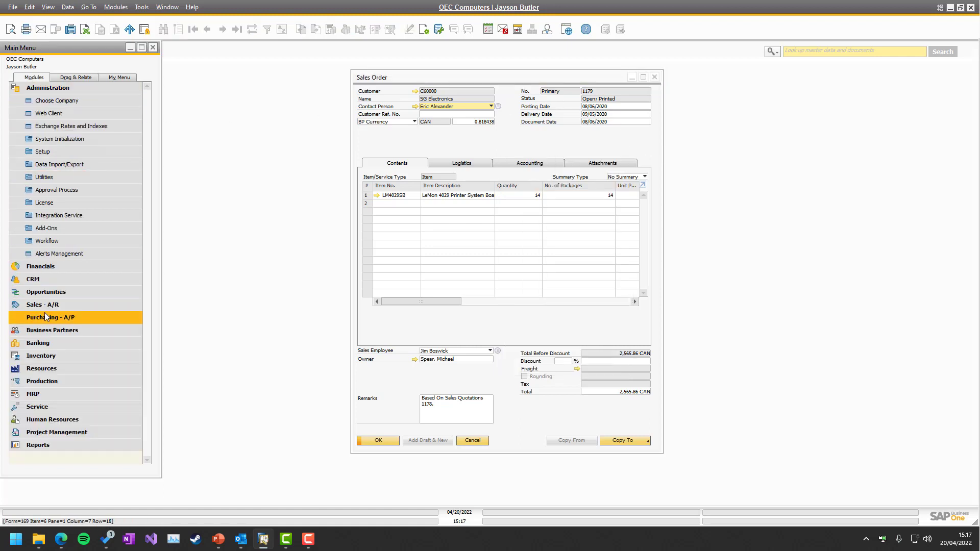
left_click(52, 231)
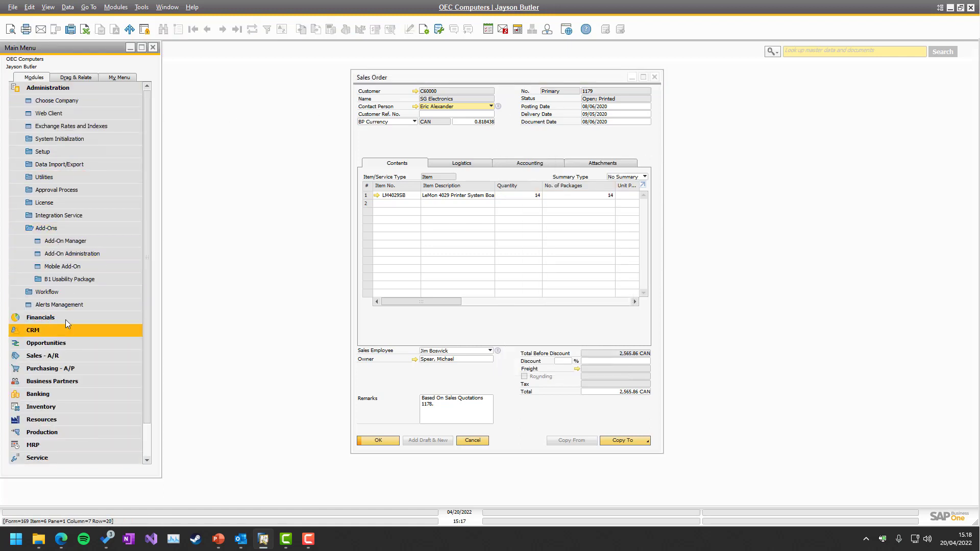
left_click(58, 280)
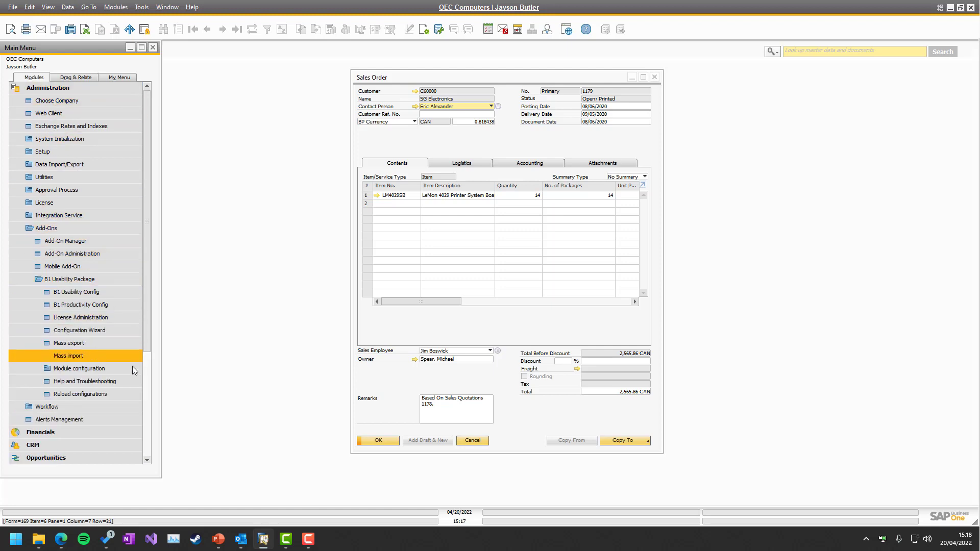
left_click(81, 367)
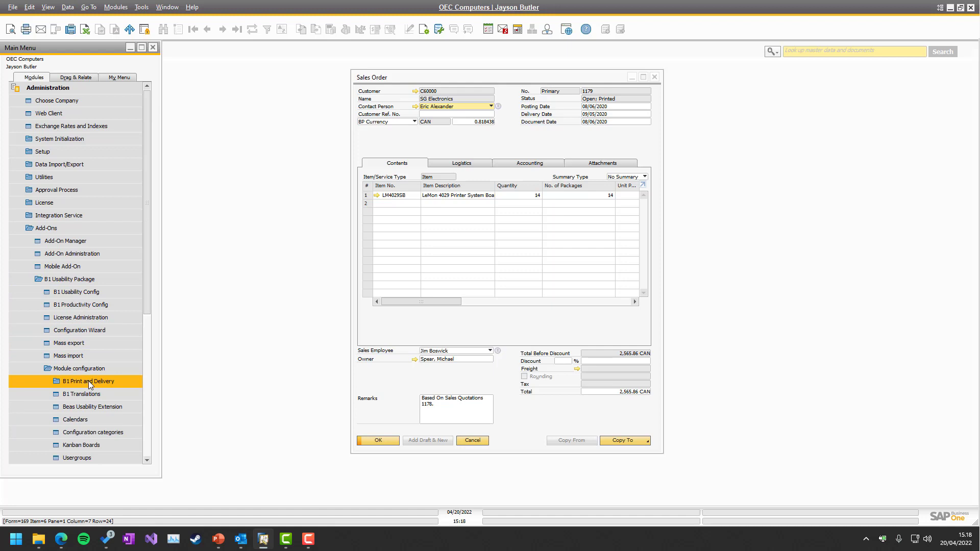
left_click(88, 381)
scroll(84, 305, "down", 1)
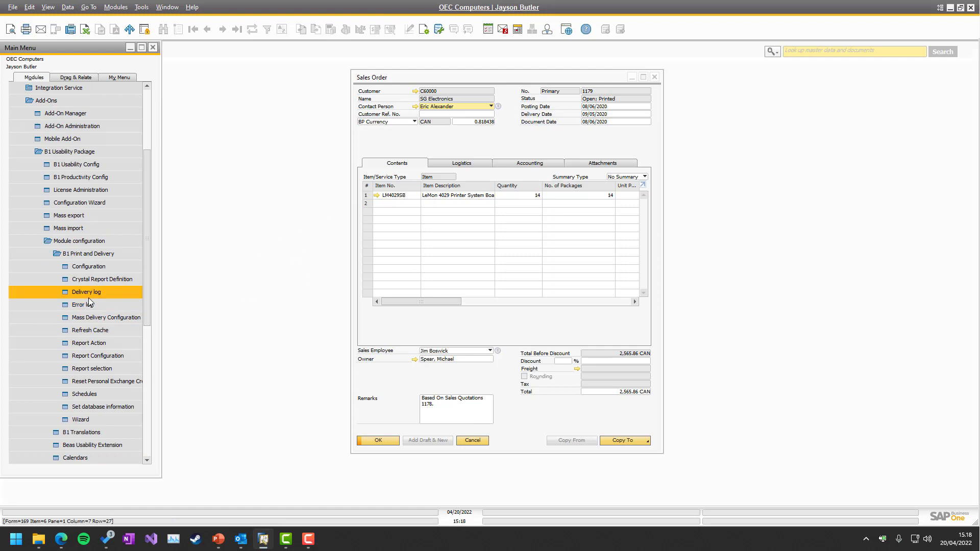
Open the Delivery log for sales order 1179 via its context menu and move it right
right_click(534, 142)
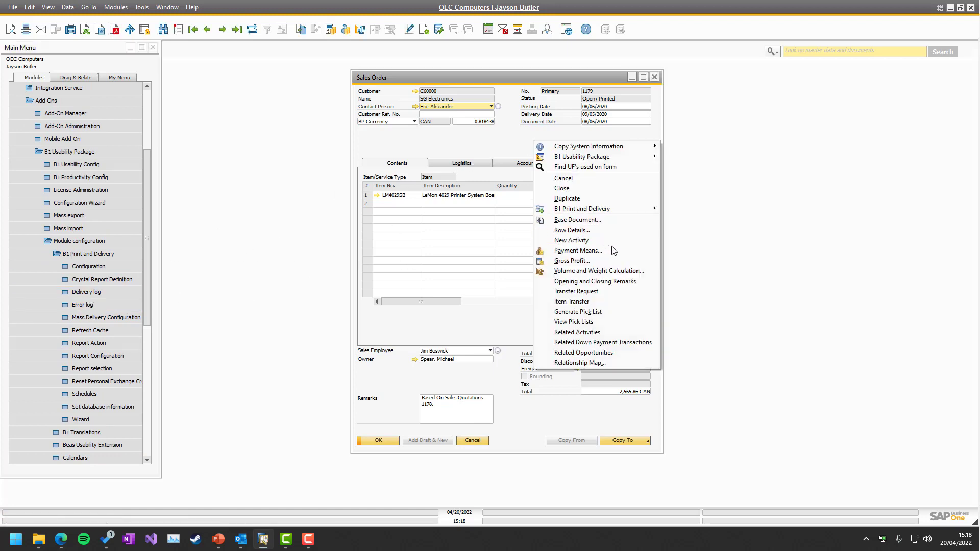
mouse_move(620, 208)
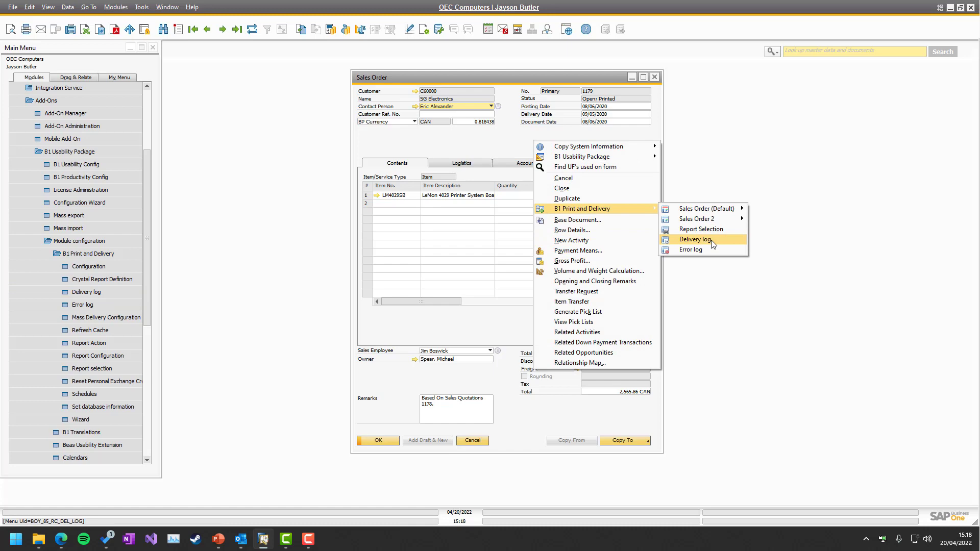
left_click(712, 240)
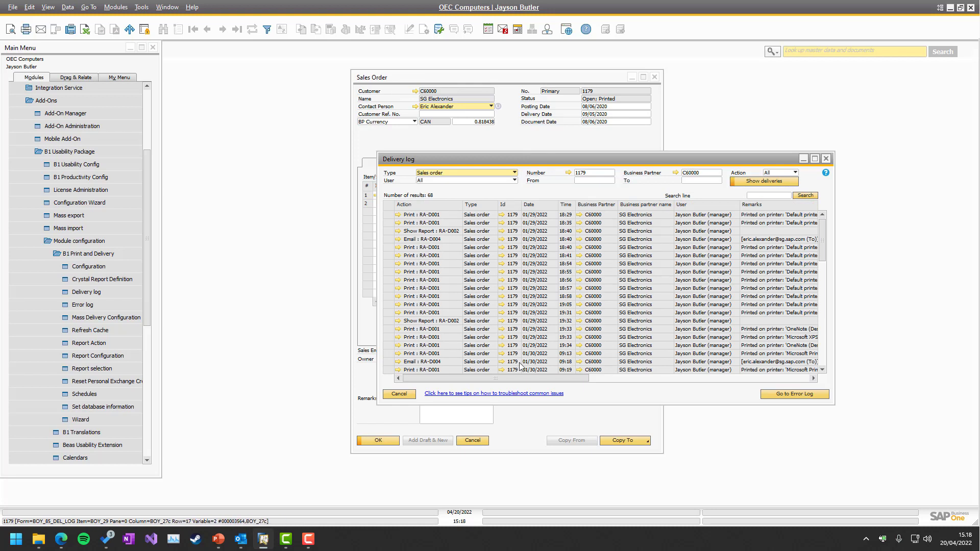
mouse_move(823, 243)
left_mouse_down()
mouse_move(833, 325)
mouse_move(823, 240)
left_mouse_up()
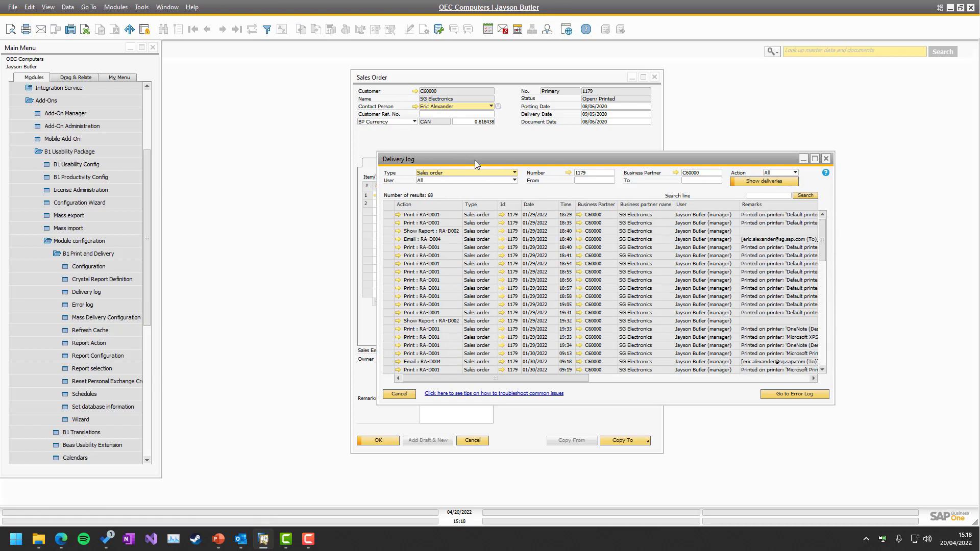
left_click_drag(472, 163, 540, 166)
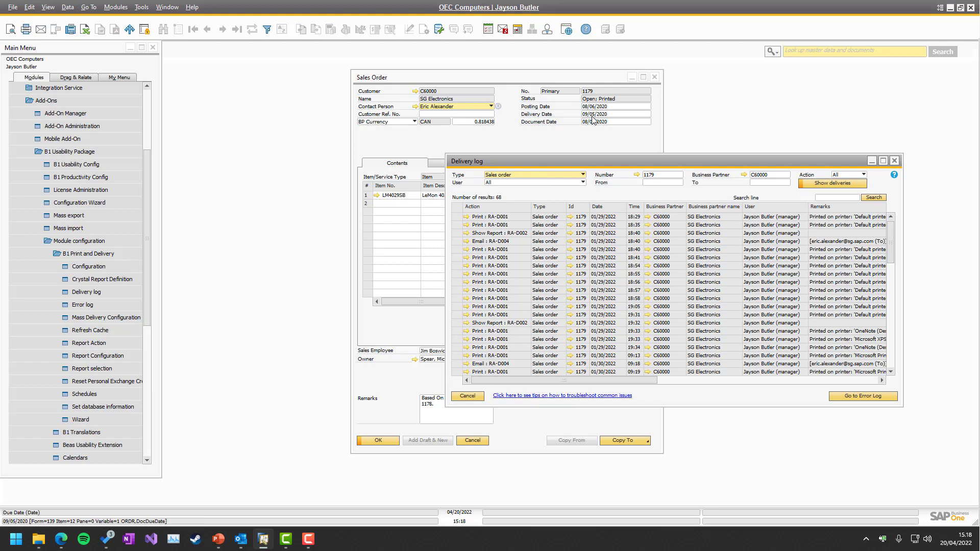
left_click(85, 295)
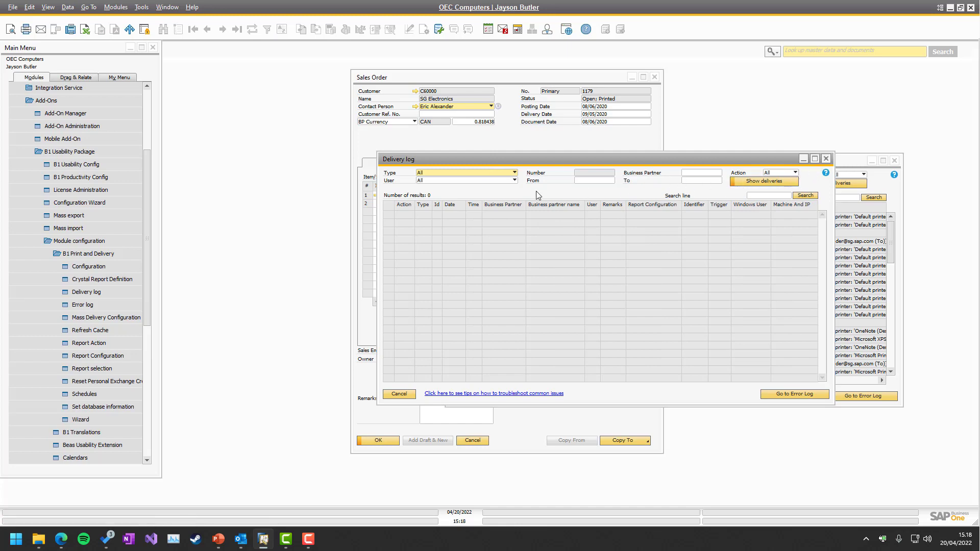
left_click(826, 159)
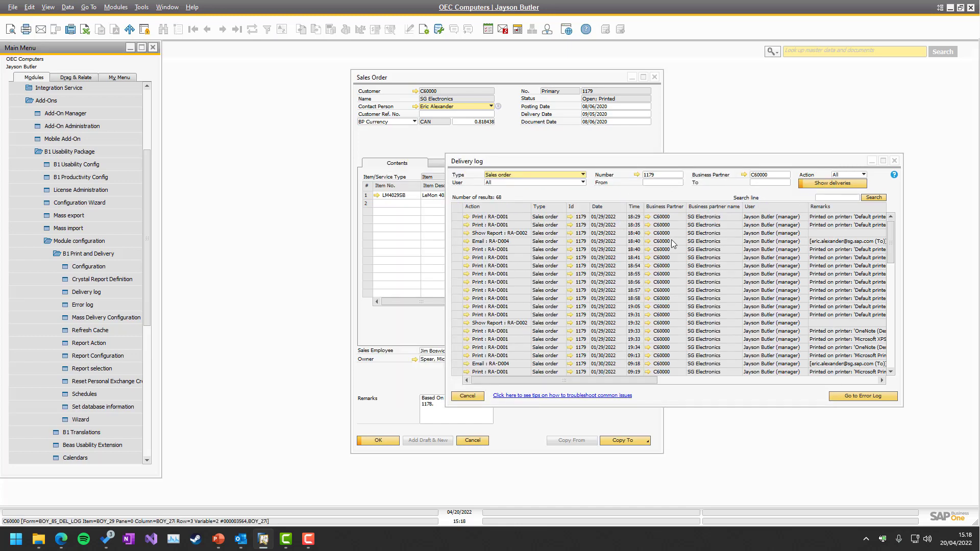
left_click(500, 177)
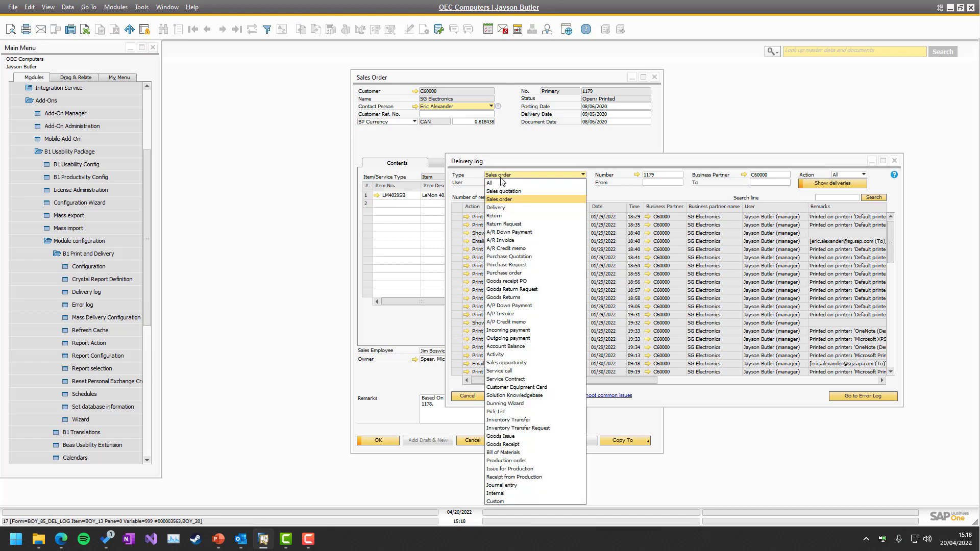
left_click(471, 179)
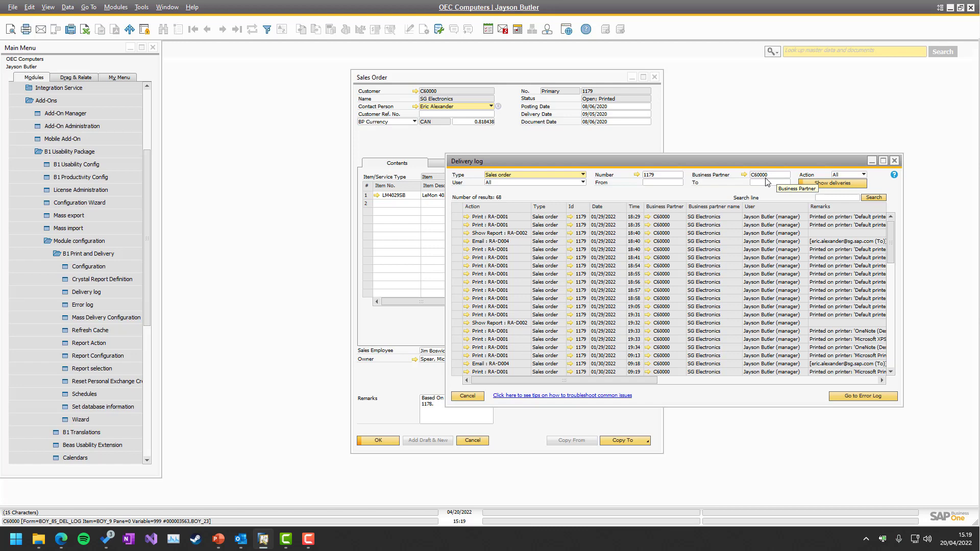
left_click(836, 175)
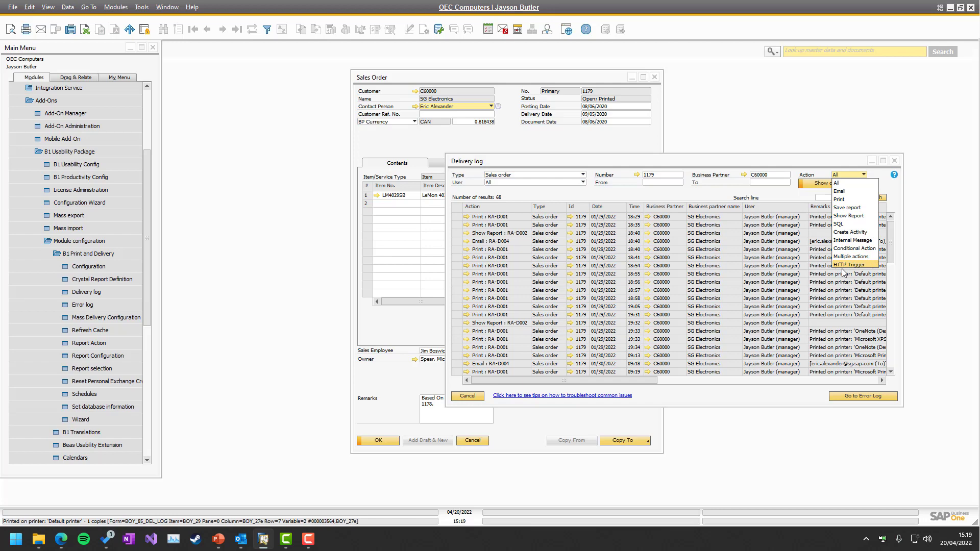
left_click(540, 179)
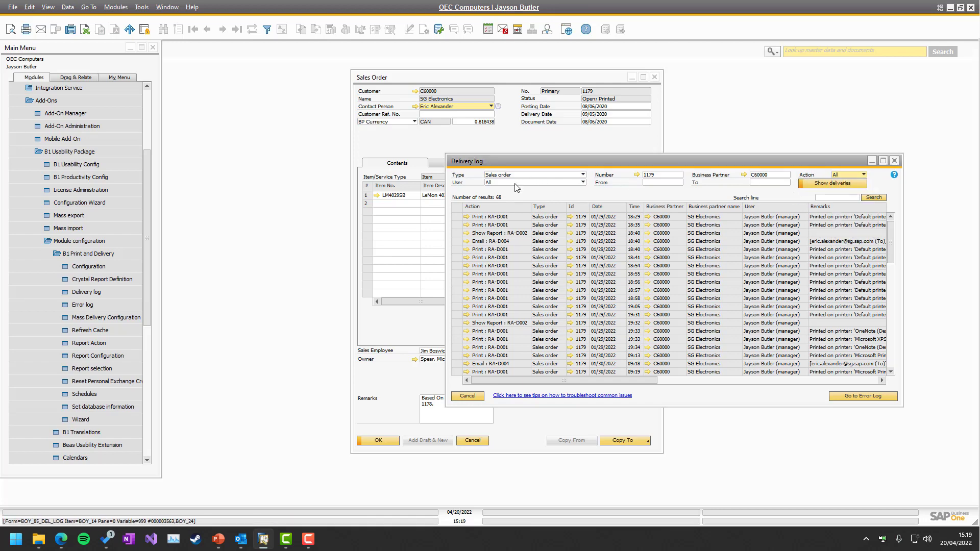
left_click(515, 179)
scroll(510, 385, "down", 2)
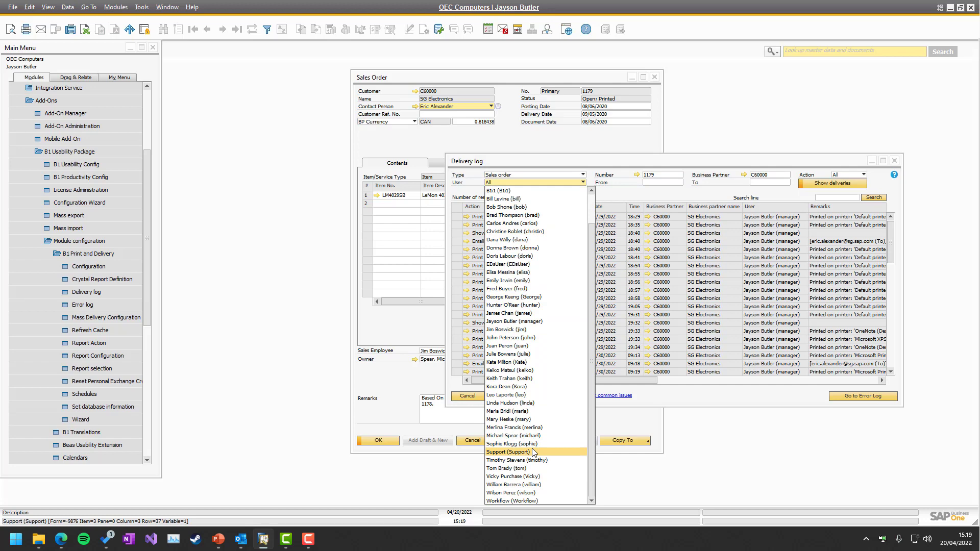
left_click(613, 192)
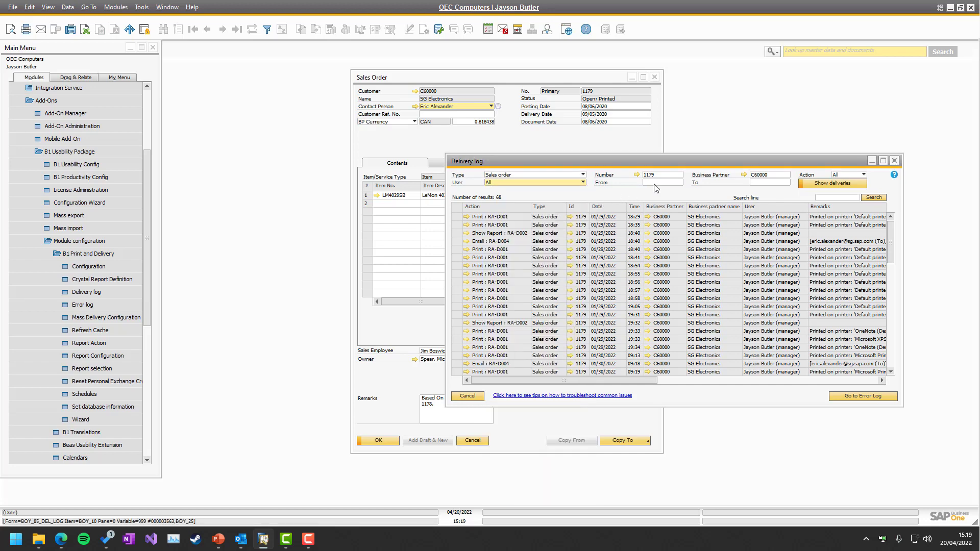
left_click(655, 183)
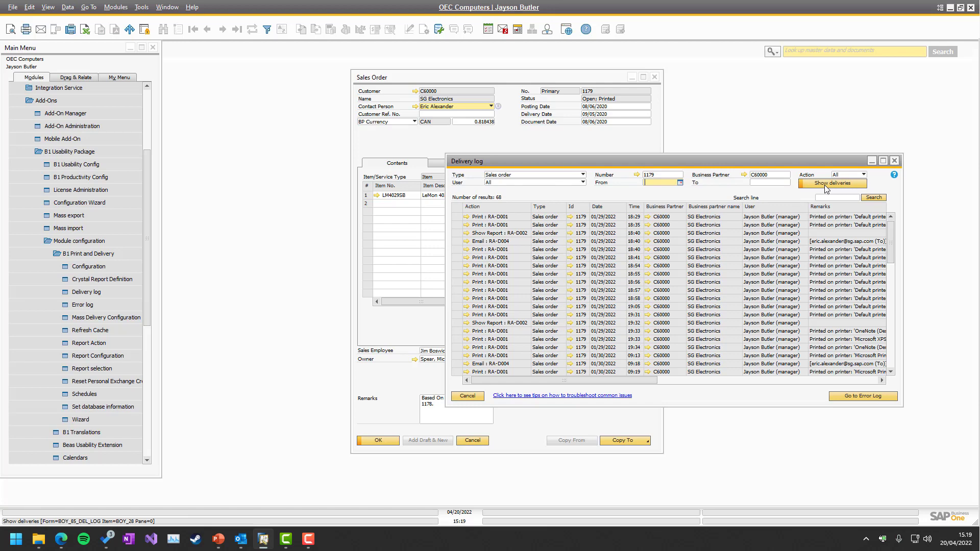
Clear the Number and Business Partner filters and scroll through the 89 resulting entries
left_click(656, 175)
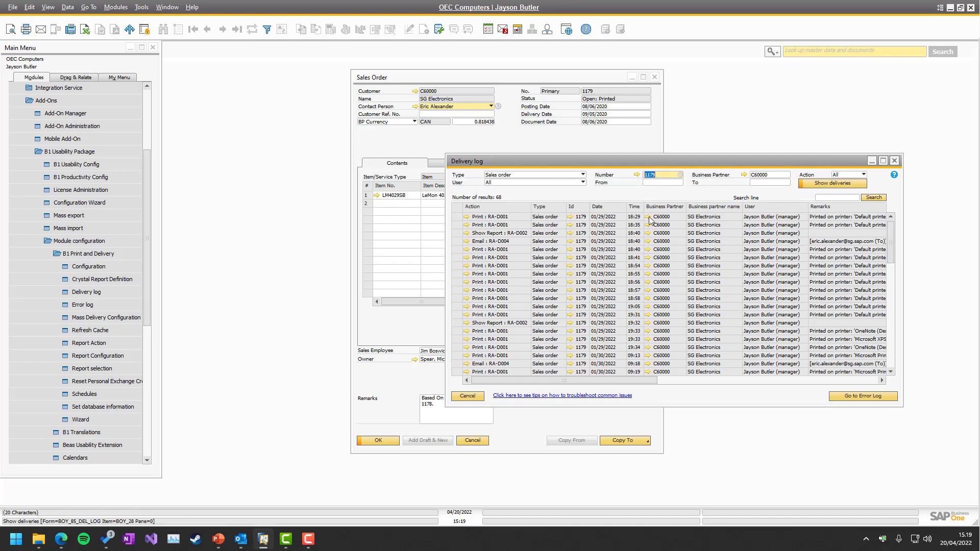
key("BackSpace")
key("Tab")
key("BackSpace")
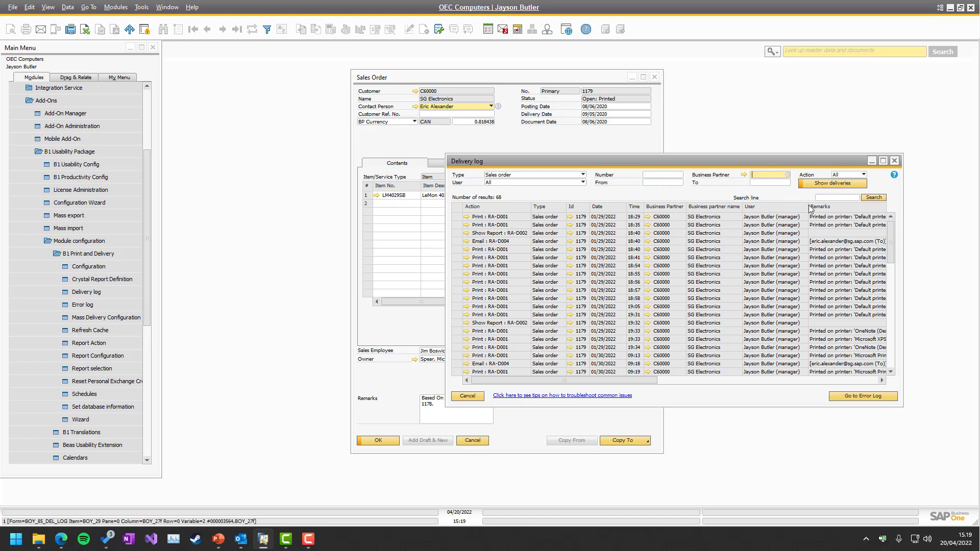
key("Return")
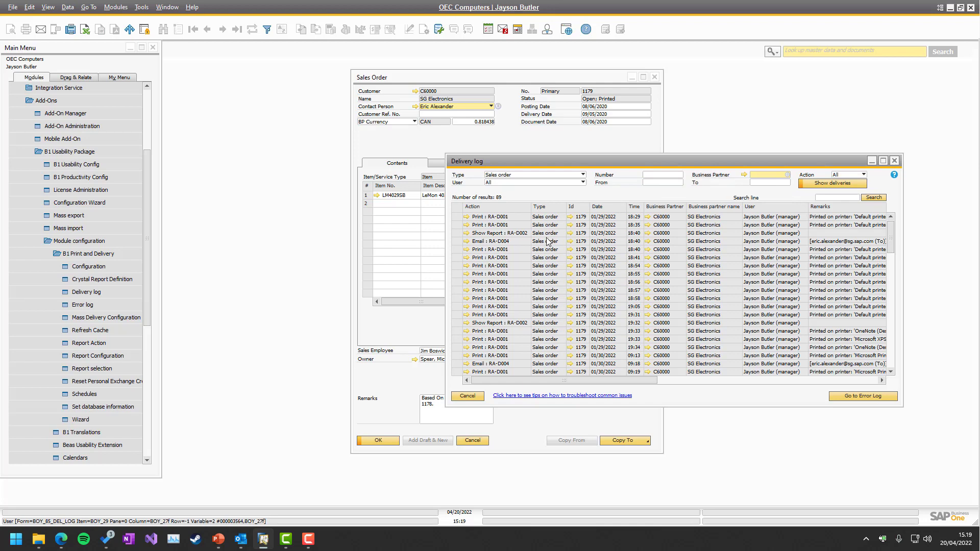
left_click_drag(894, 245, 902, 321)
left_click_drag(906, 380, 921, 212)
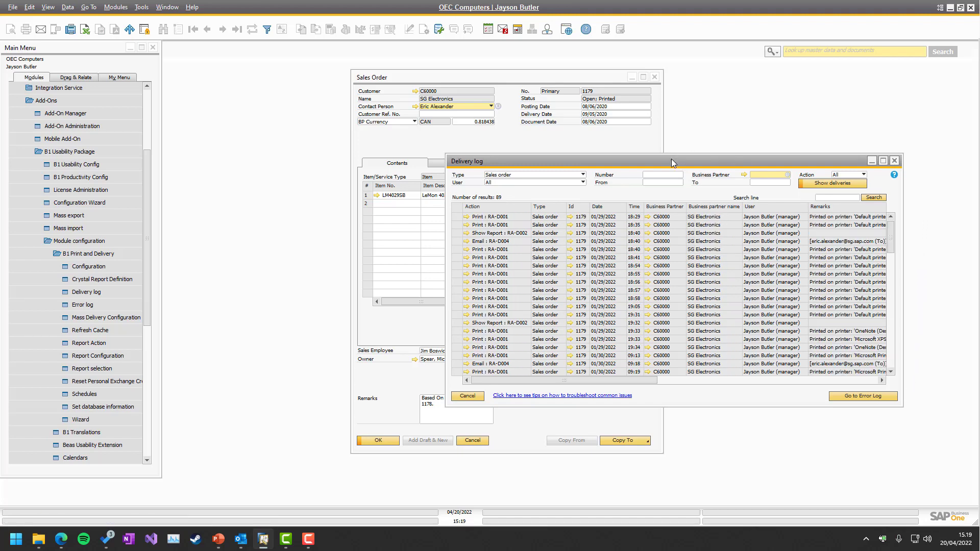
Move and enlarge the Delivery log to reveal Report Configuration, Identifier and Trigger columns
left_click_drag(672, 163, 606, 89)
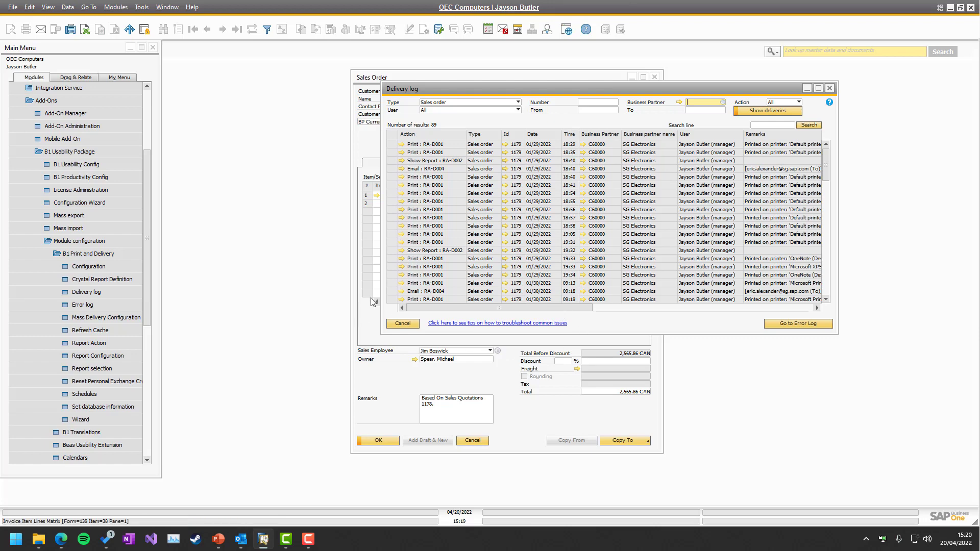
left_click_drag(381, 302, 218, 305)
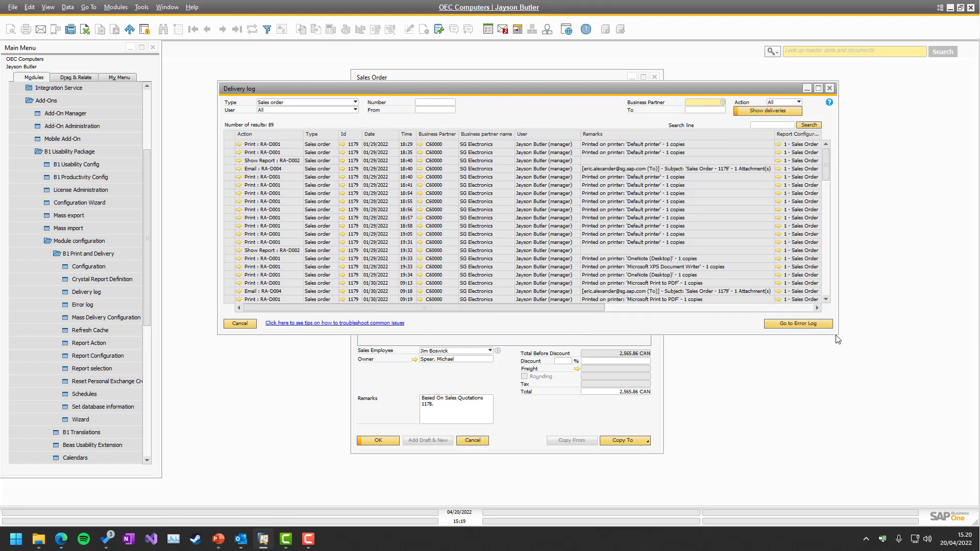
left_click_drag(838, 339, 976, 398)
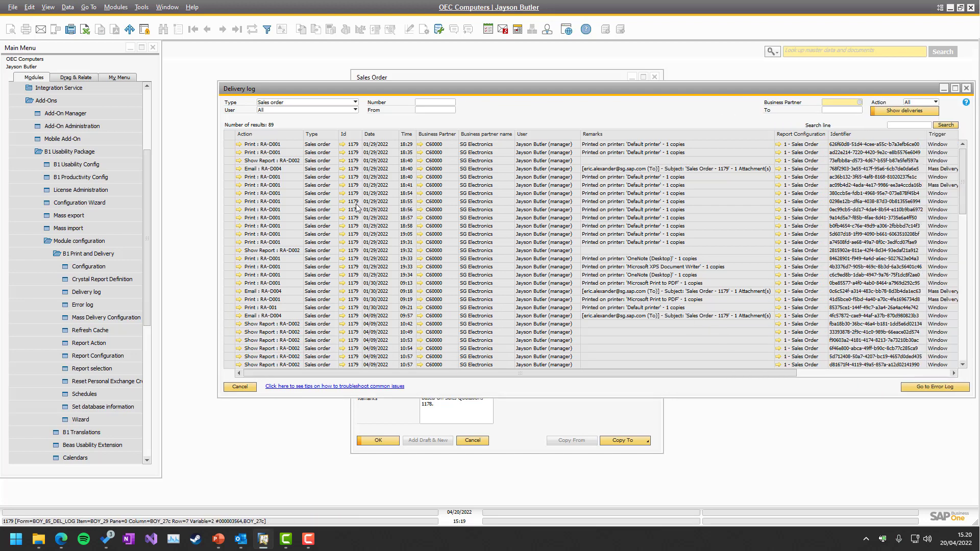
left_click(238, 145)
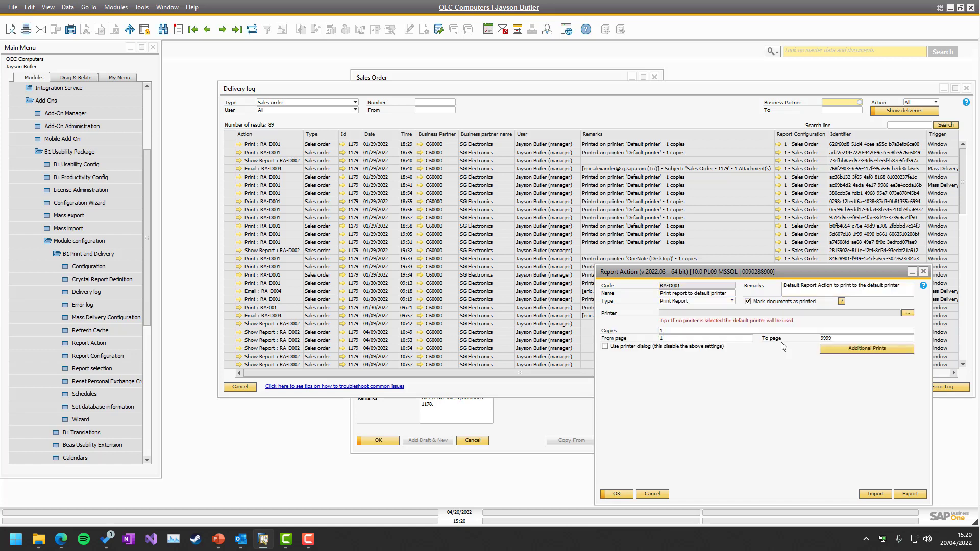
left_click(922, 273)
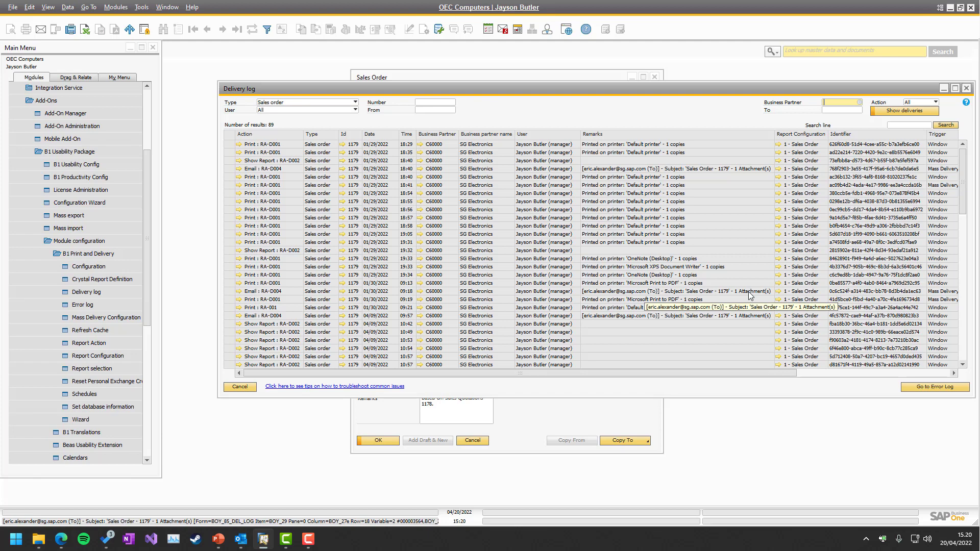
left_click(780, 292)
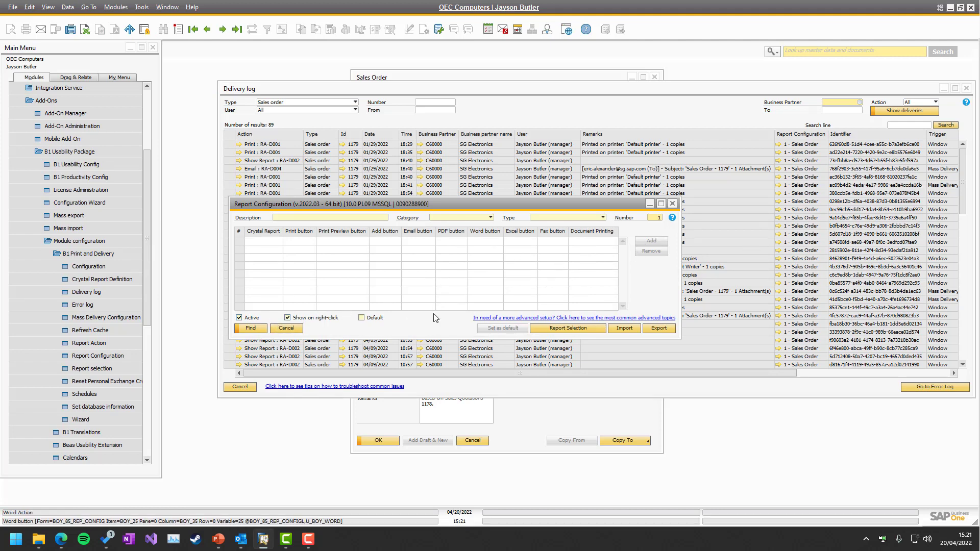
left_click(289, 330)
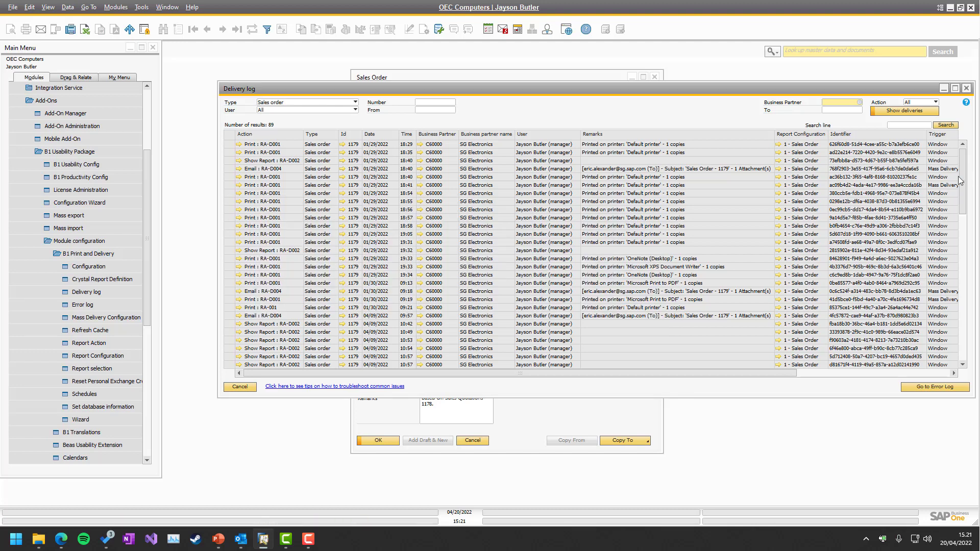
left_click_drag(962, 182, 963, 276)
left_click_drag(975, 400, 972, 398)
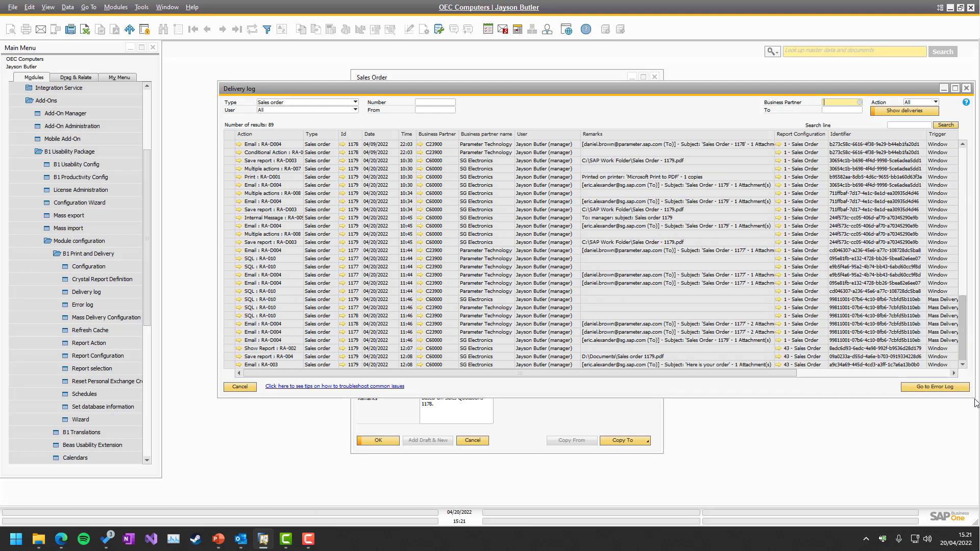
left_click(778, 365)
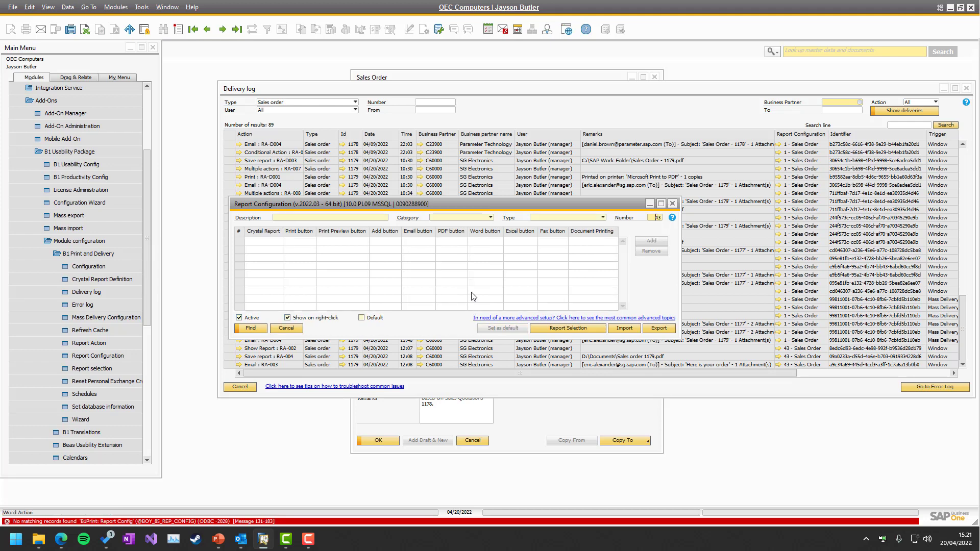
key("Page_Down")
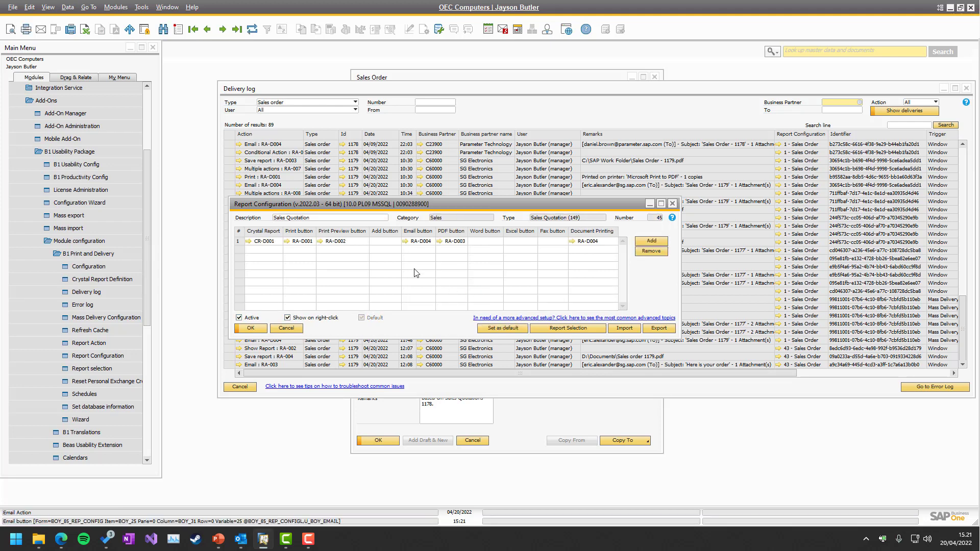
key("Page_Down")
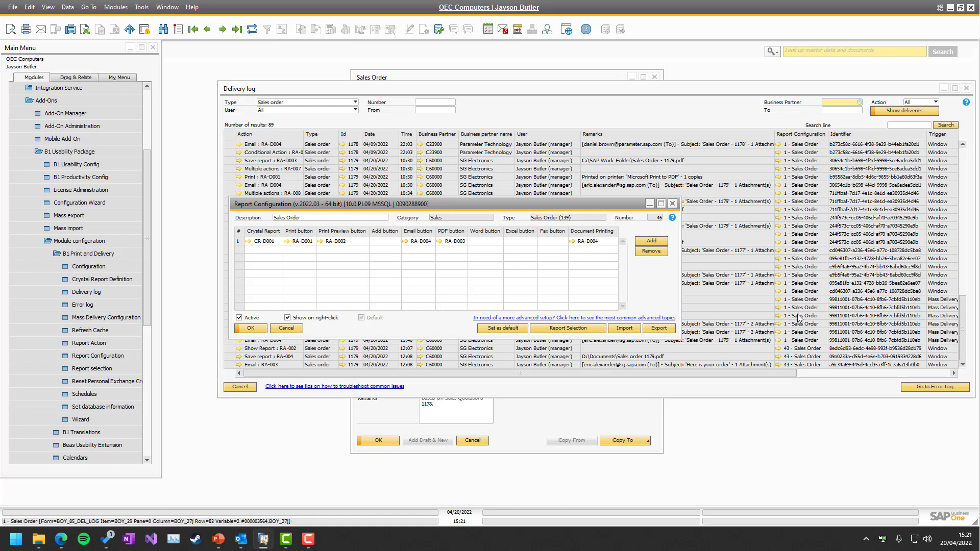
left_click(285, 329)
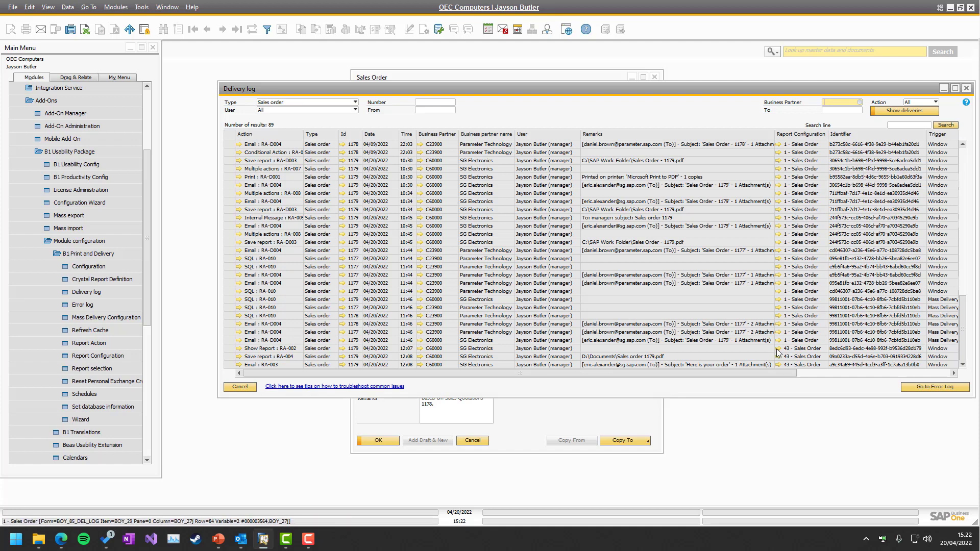
Scroll the Delivery log to the Windows User and Machine And IP columns and reposition it
left_click_drag(713, 372, 866, 372)
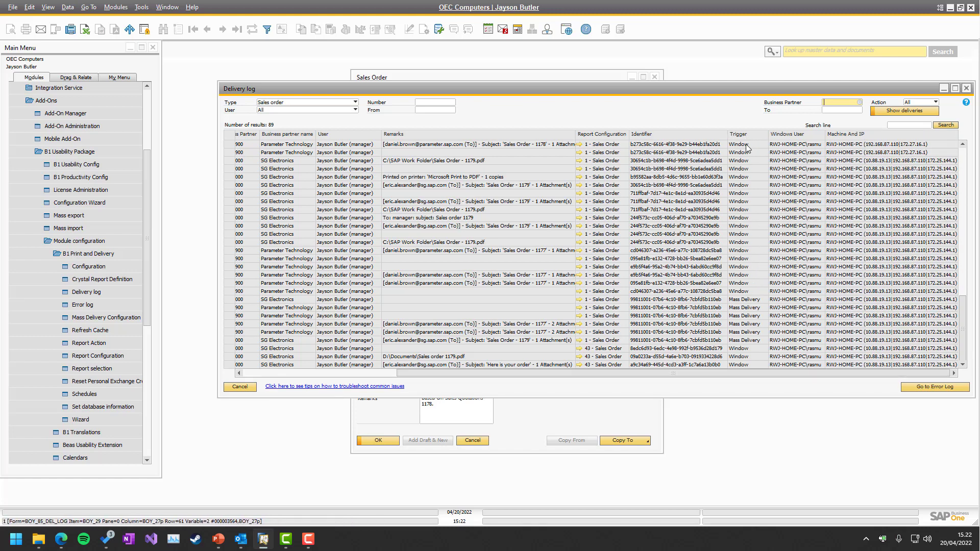
left_click_drag(498, 90, 467, 125)
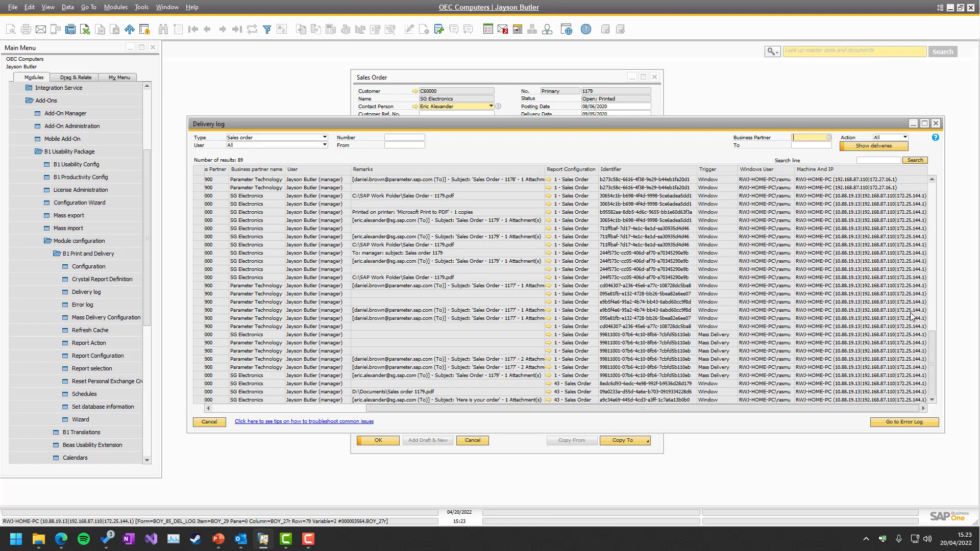
left_click_drag(933, 345, 944, 189)
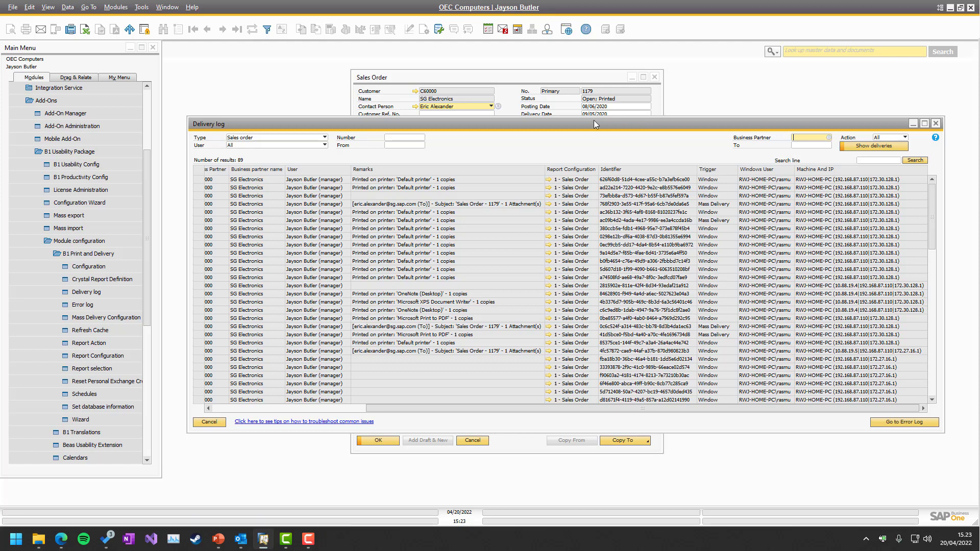
Close the Delivery log and open sales order 1179's Error log showing RA-D001 and RA-D003 failures
left_click(935, 123)
right_click(526, 141)
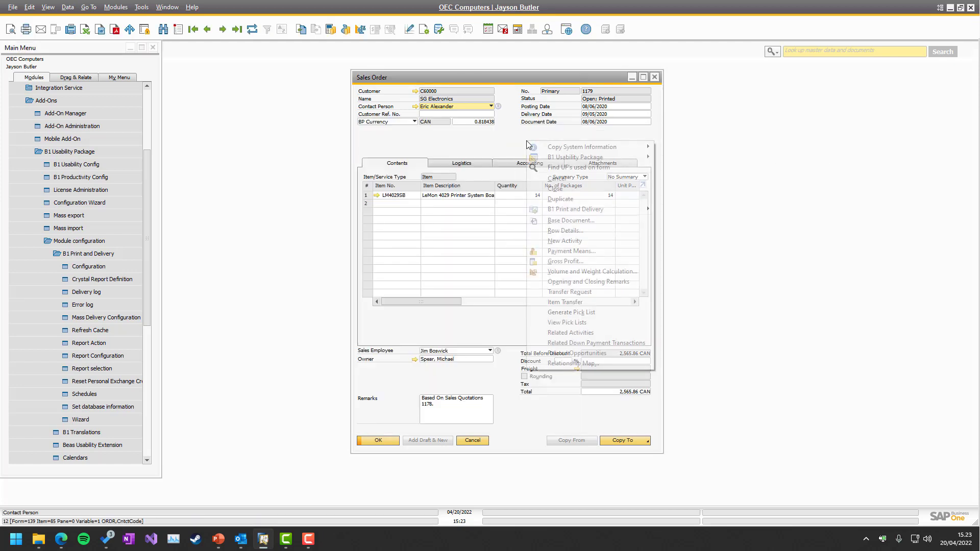
mouse_move(640, 206)
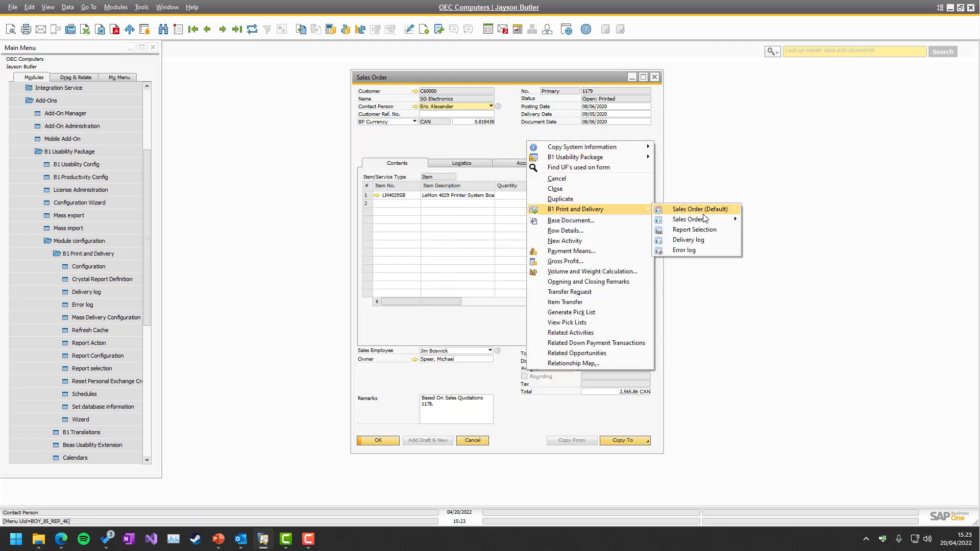
left_click(702, 249)
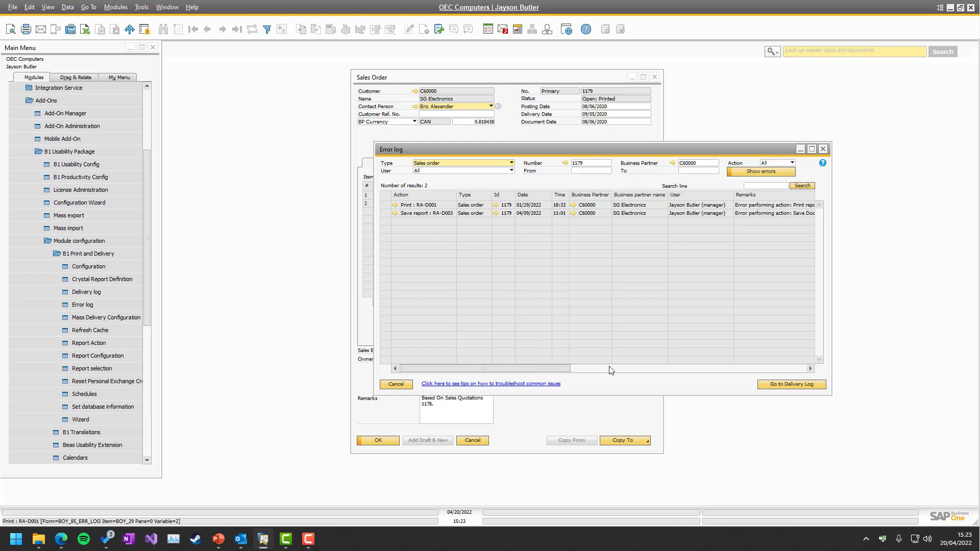
left_click_drag(558, 369, 650, 368)
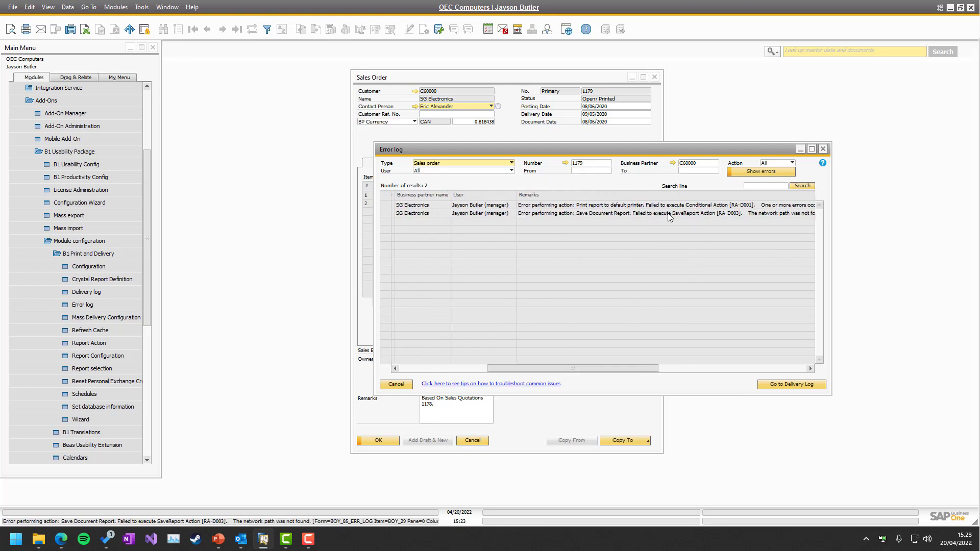
left_click_drag(607, 368, 506, 329)
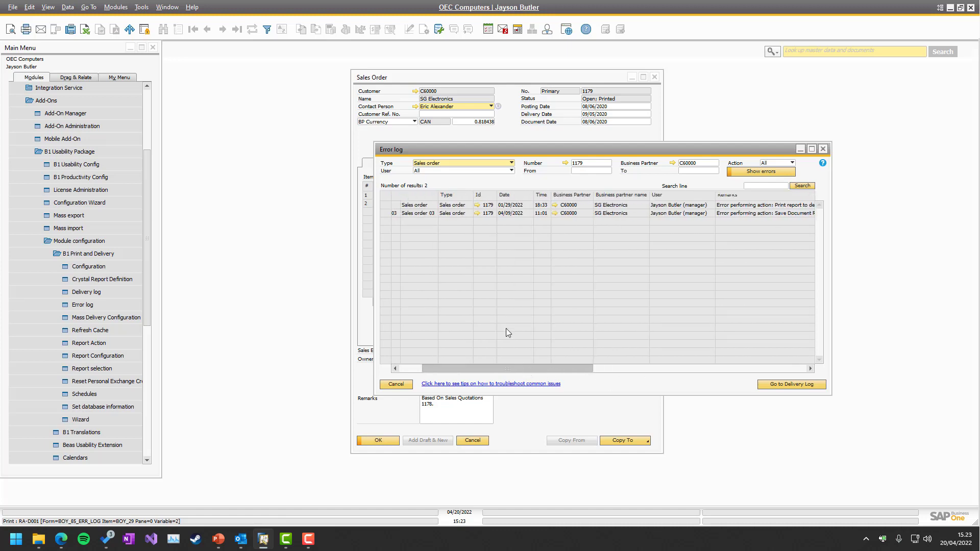
left_click_drag(513, 368, 417, 359)
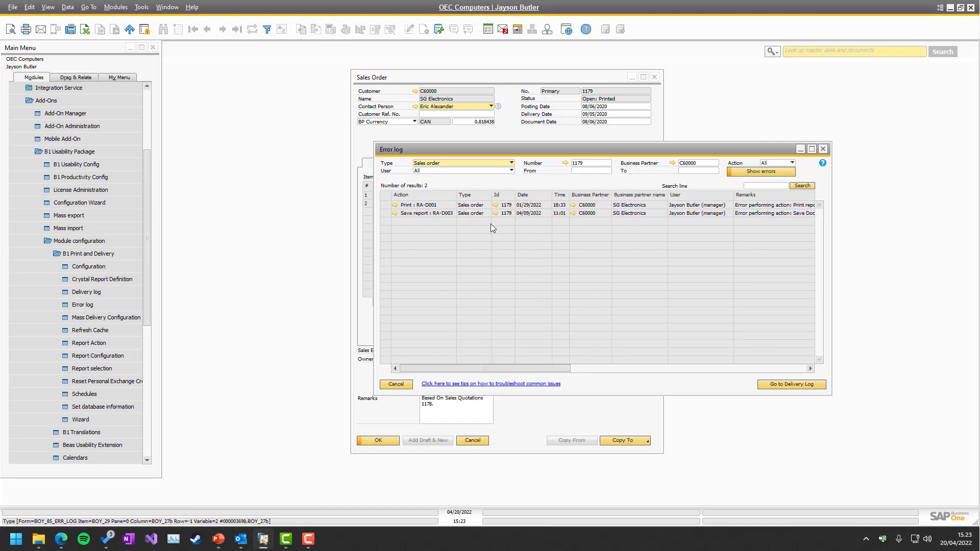
left_click_drag(449, 366, 613, 366)
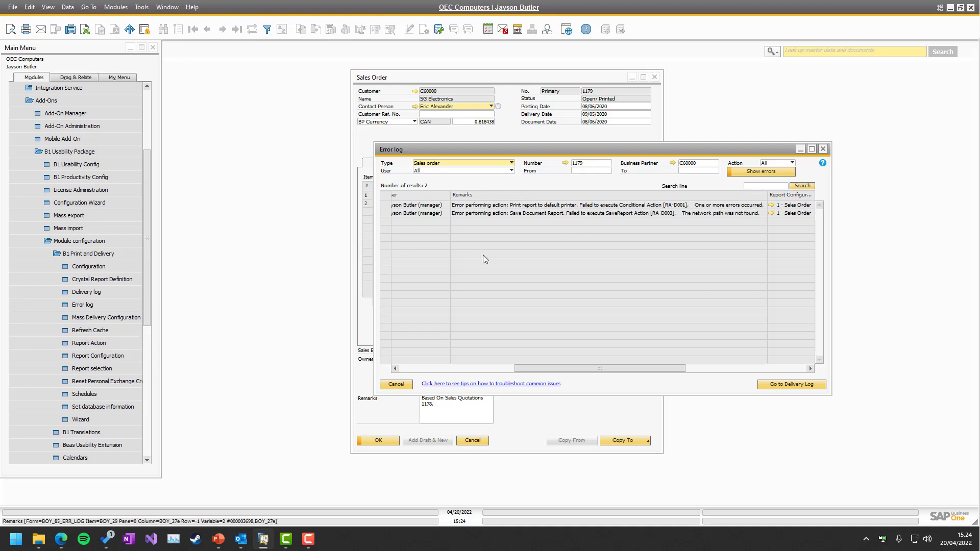
left_click(109, 267)
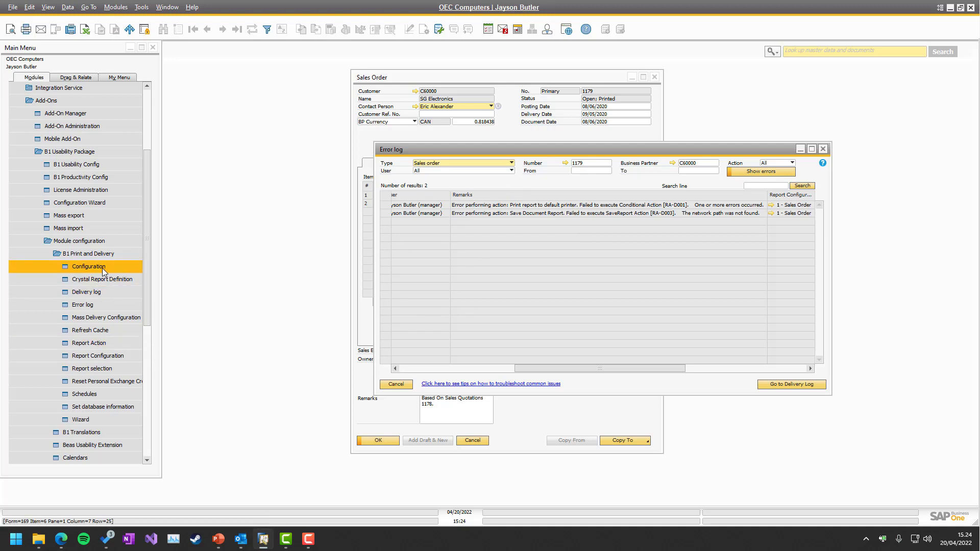
left_click(102, 268)
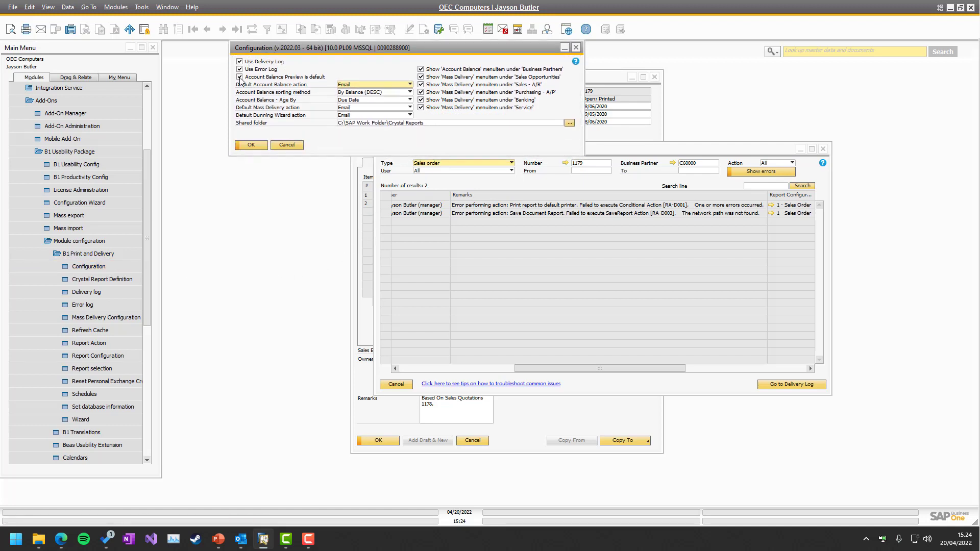
left_click(286, 145)
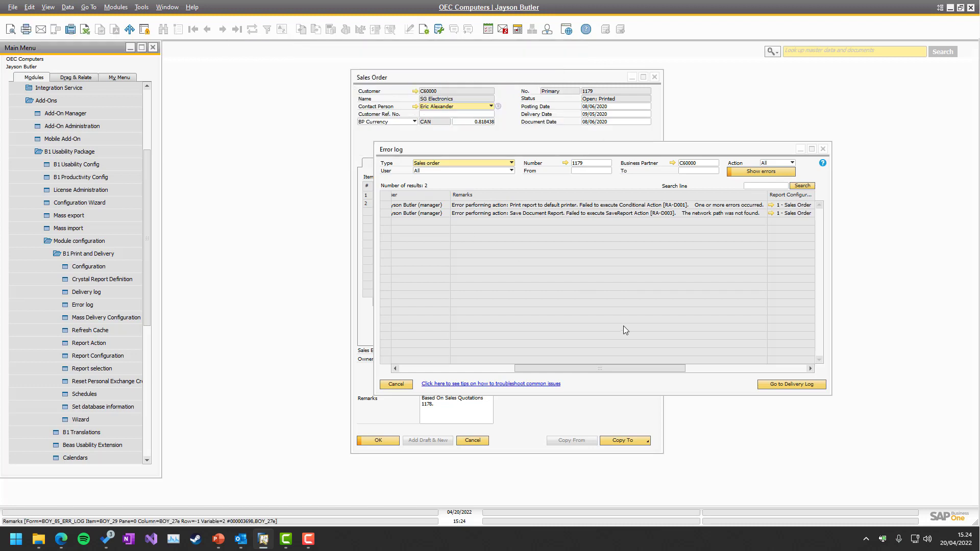